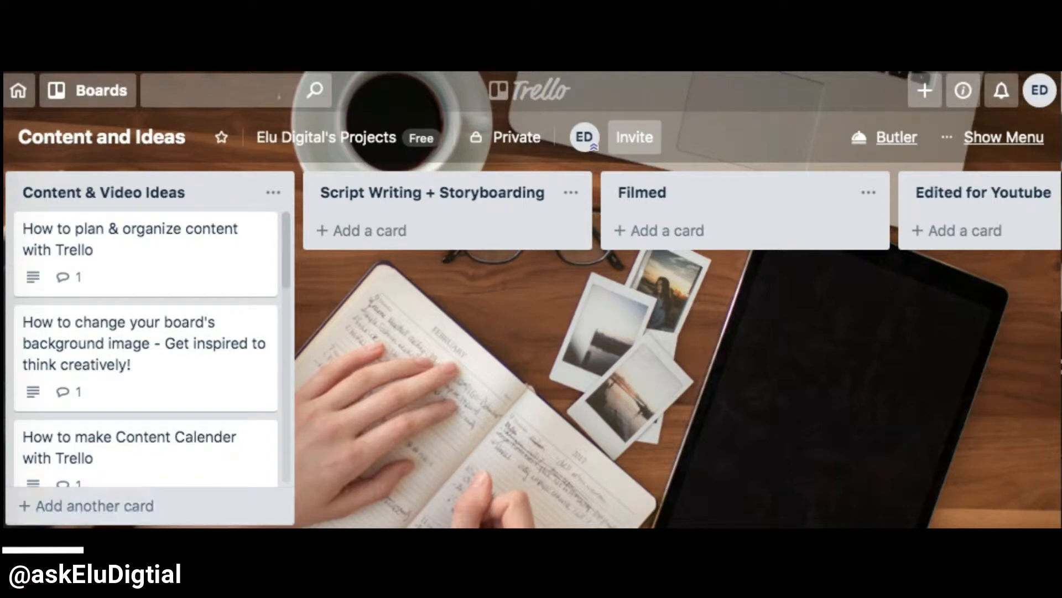
- Examine the board's workflow lists from Content & Video Ideas through Archive/Backup
{"action": "scroll", "coordinate": [531, 349], "scroll_direction": "right", "scroll_amount": 2}
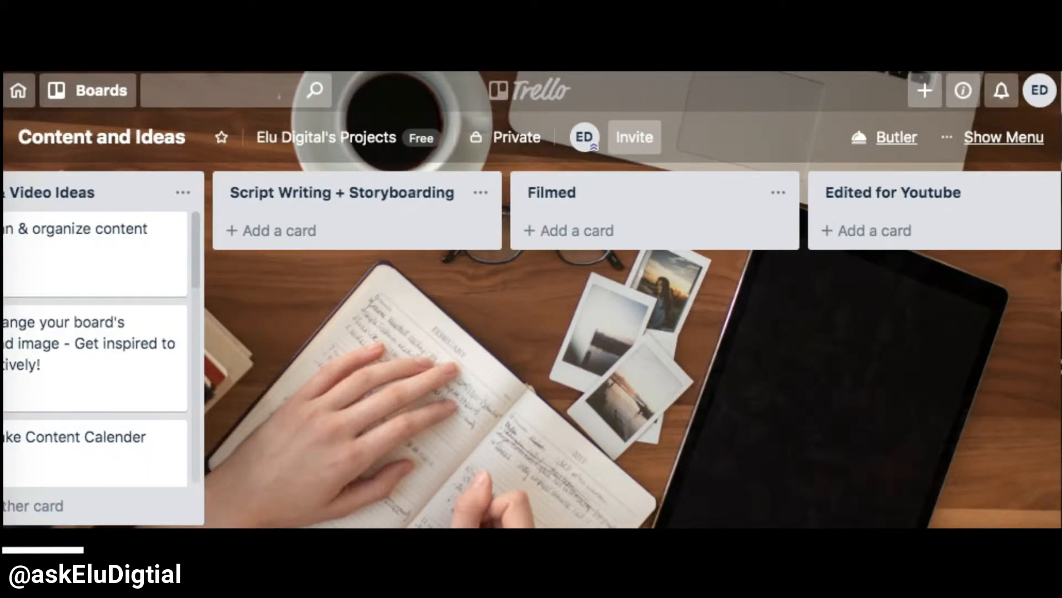
{"action": "scroll", "coordinate": [532, 349], "scroll_direction": "right", "scroll_amount": 4}
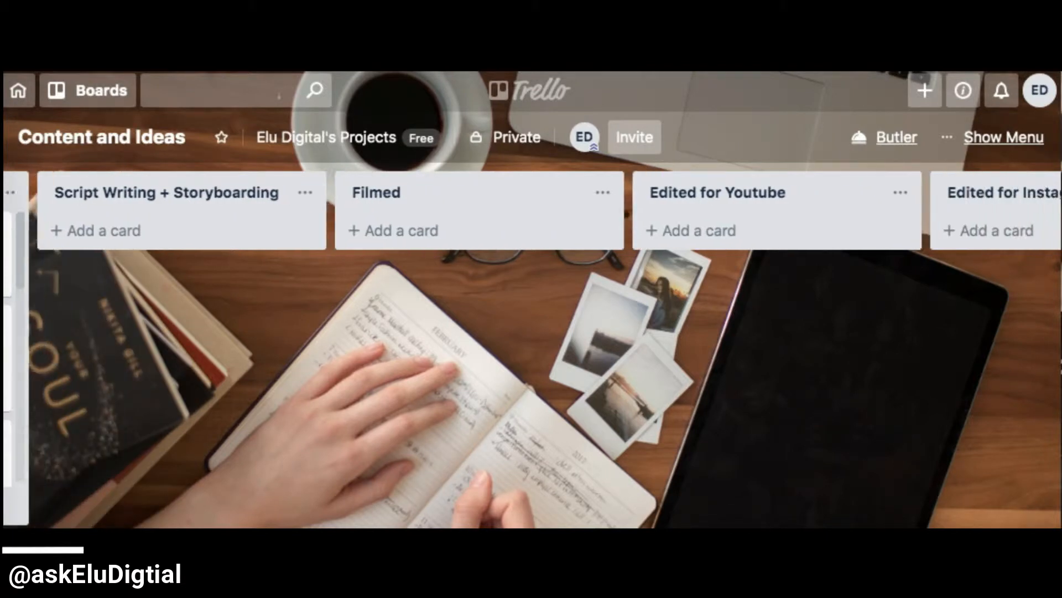
{"action": "scroll", "coordinate": [531, 348], "scroll_direction": "right", "scroll_amount": 4}
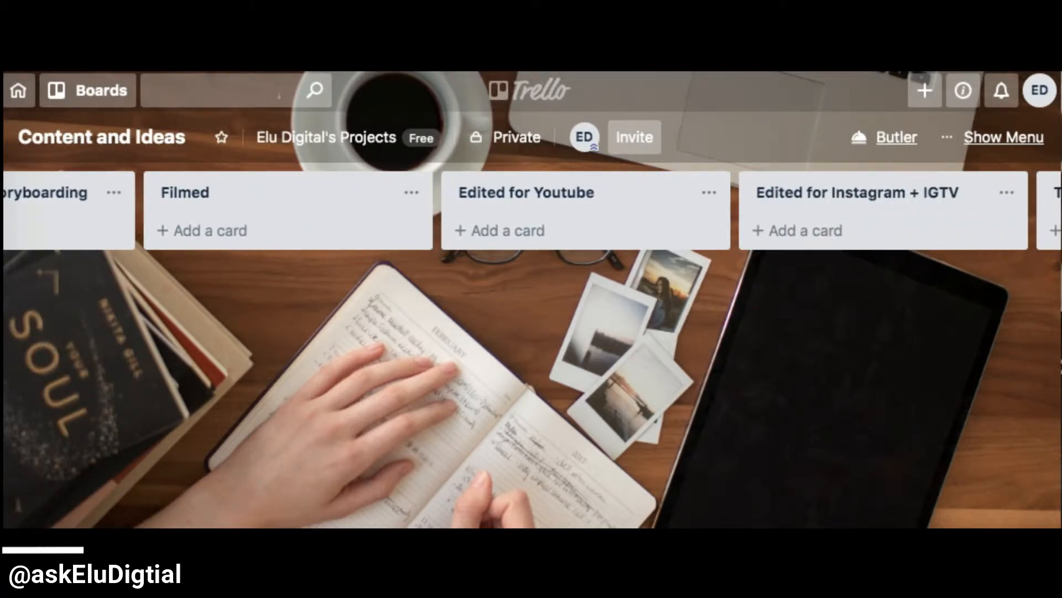
{"action": "scroll", "coordinate": [531, 349], "scroll_direction": "right", "scroll_amount": 8}
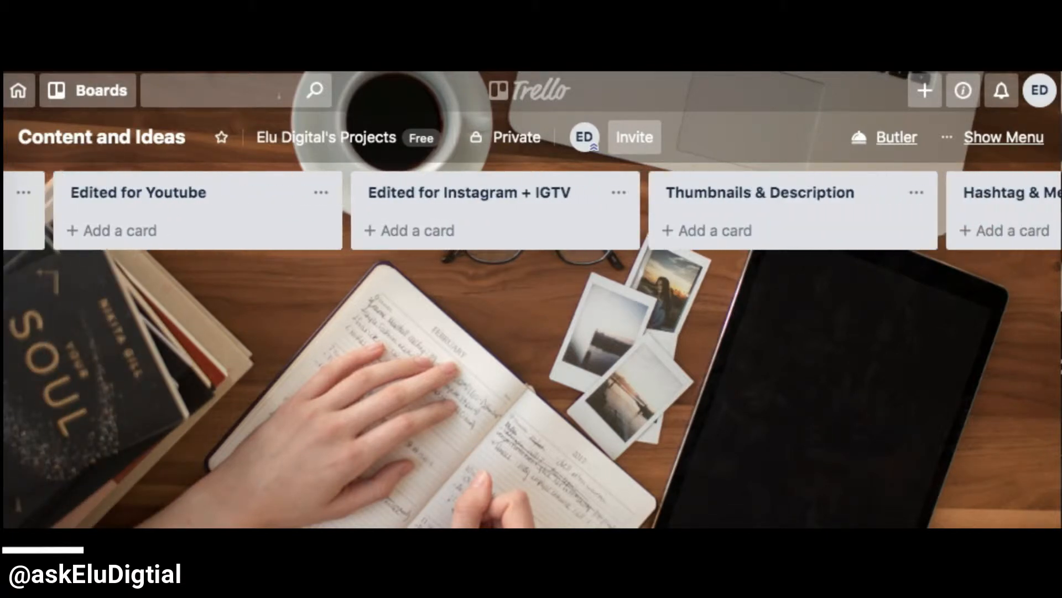
{"action": "scroll", "coordinate": [531, 348], "scroll_direction": "right", "scroll_amount": 5}
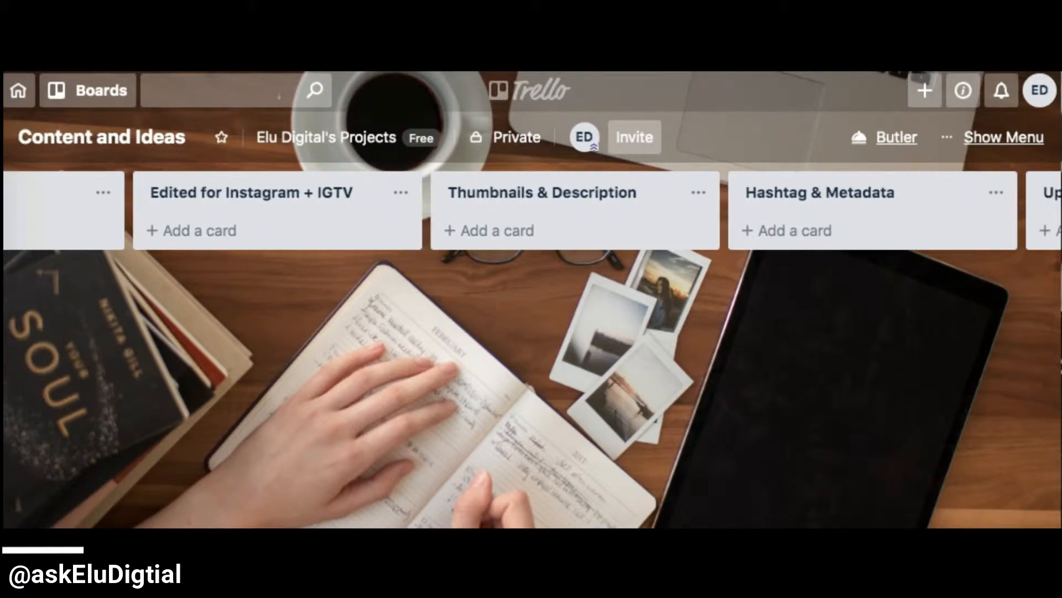
{"action": "scroll", "coordinate": [532, 348], "scroll_direction": "right", "scroll_amount": 5}
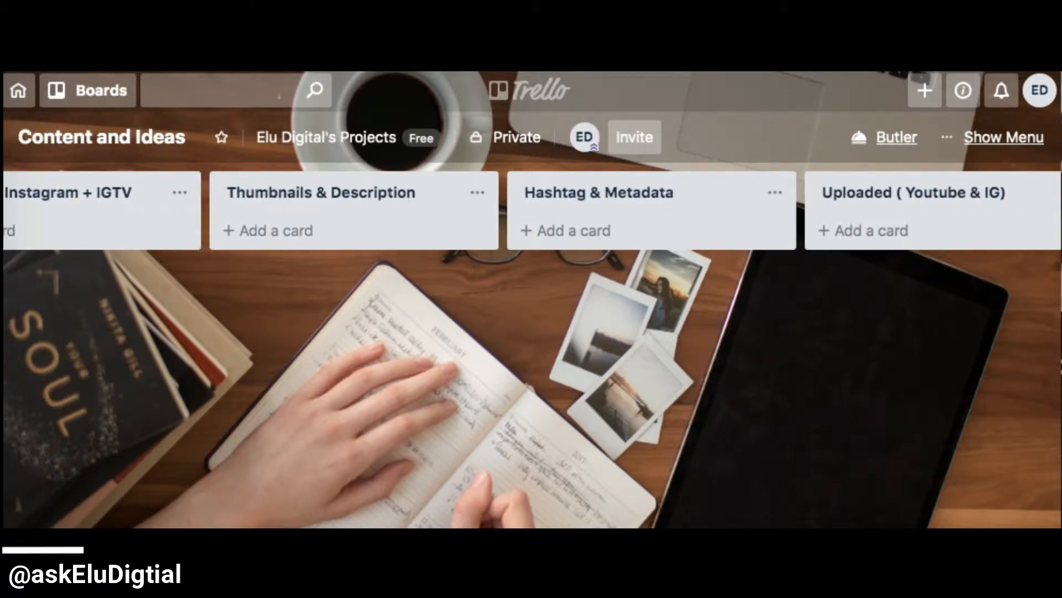
{"action": "scroll", "coordinate": [532, 348], "scroll_direction": "right", "scroll_amount": 5}
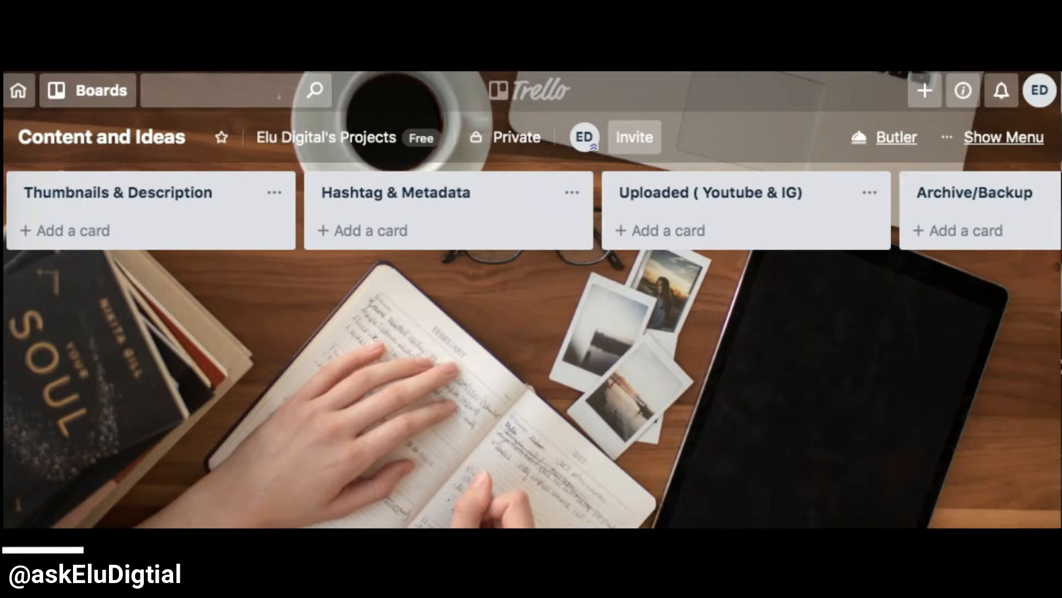
{"action": "scroll", "coordinate": [531, 349], "scroll_direction": "right", "scroll_amount": 5}
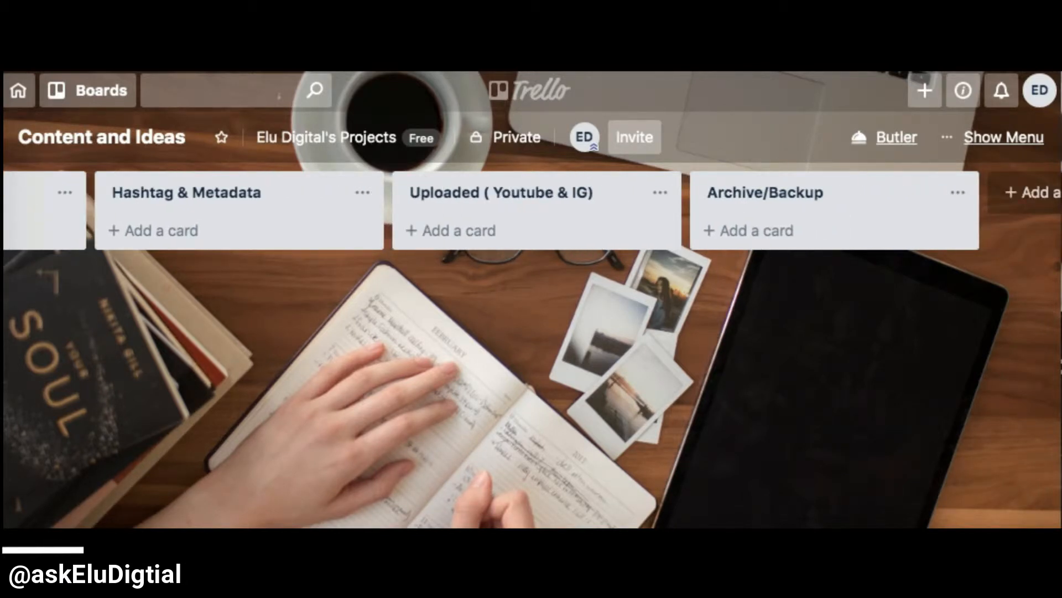
{"action": "scroll", "coordinate": [531, 349], "scroll_direction": "right", "scroll_amount": 5}
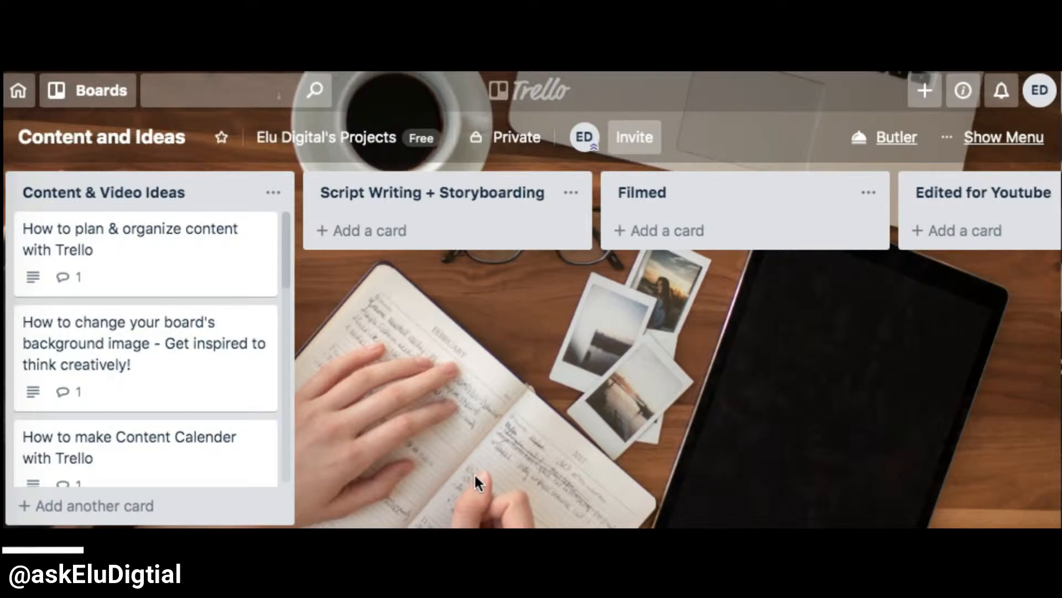
{"action": "scroll", "coordinate": [531, 221], "scroll_direction": "right", "scroll_amount": 10}
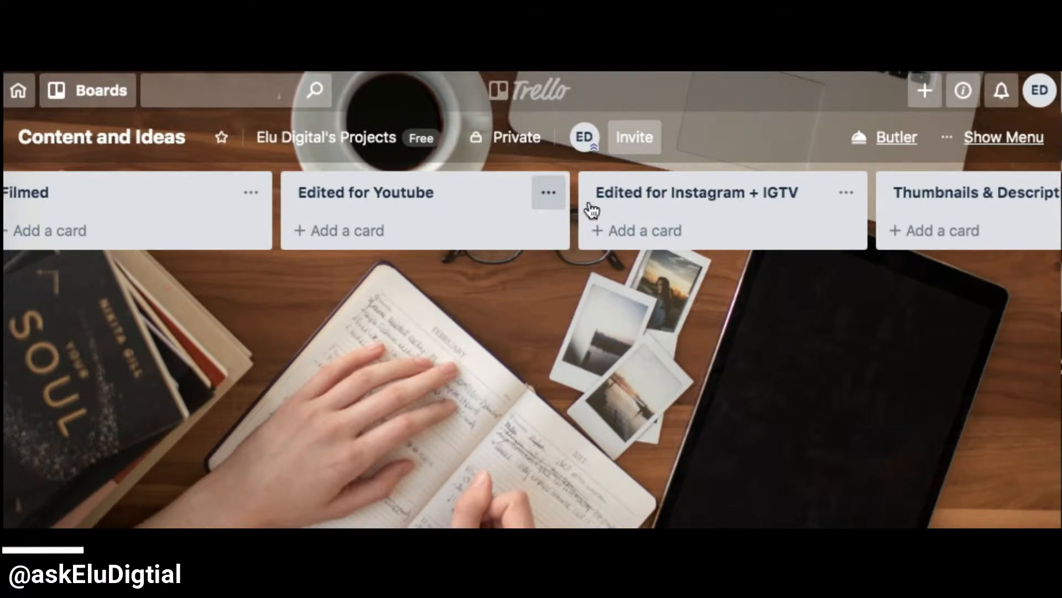
{"action": "scroll", "coordinate": [531, 221], "scroll_direction": "right", "scroll_amount": 5}
{"action": "scroll", "coordinate": [828, 432], "scroll_direction": "right", "scroll_amount": 5}
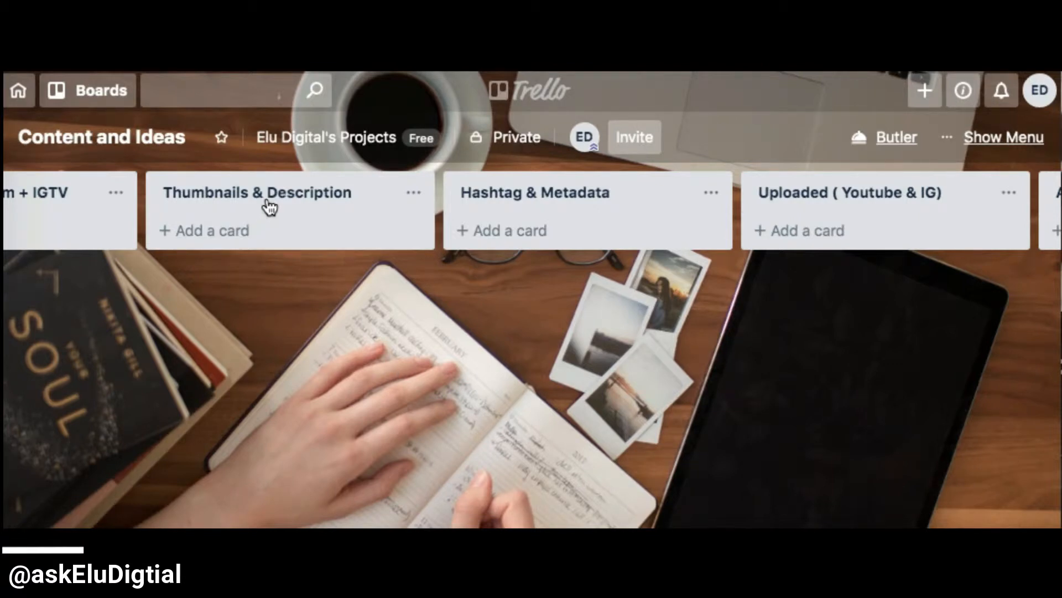
{"action": "scroll", "coordinate": [214, 517], "scroll_direction": "left", "scroll_amount": 10}
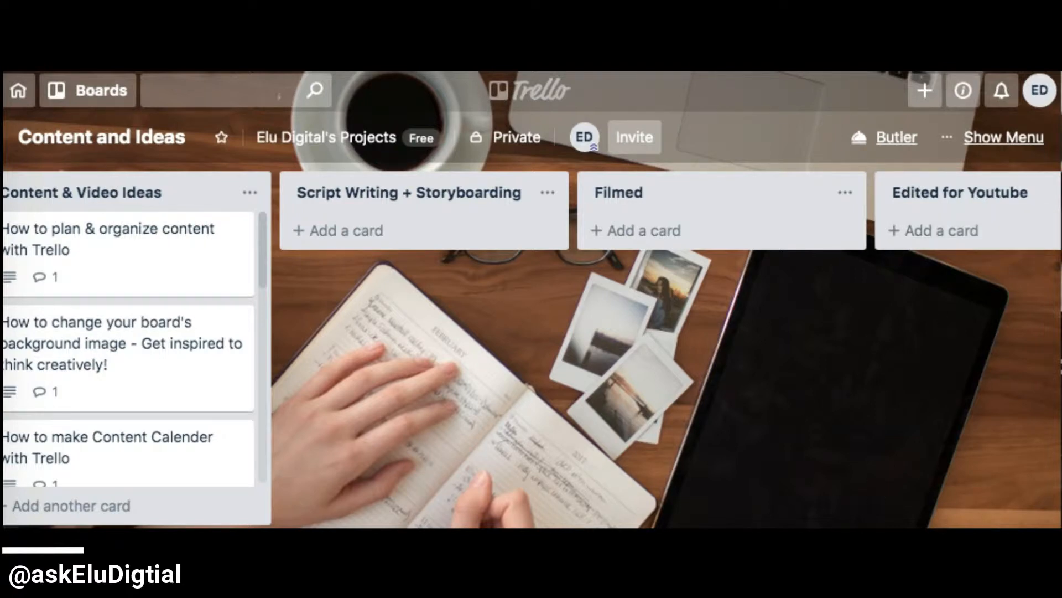
{"action": "scroll", "coordinate": [531, 349], "scroll_direction": "left", "scroll_amount": 1}
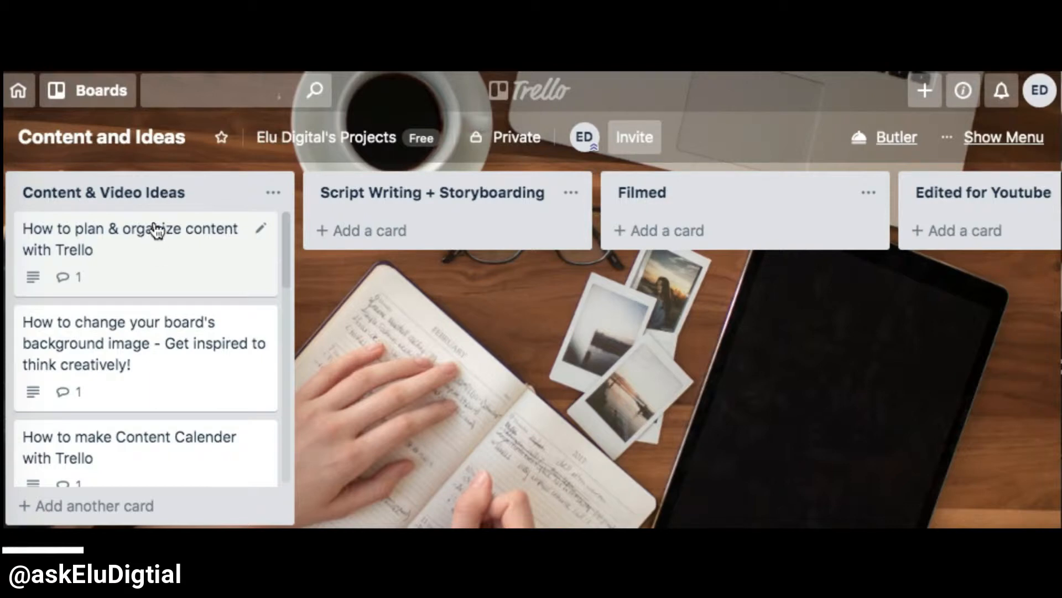
- Add a card titled "edit tags" to the Content & Video Ideas list and place it above the "adding captions" card
{"action": "left_click_drag", "start_coordinate": [289, 256], "coordinate": [287, 230]}
{"action": "left_click", "coordinate": [123, 512]}
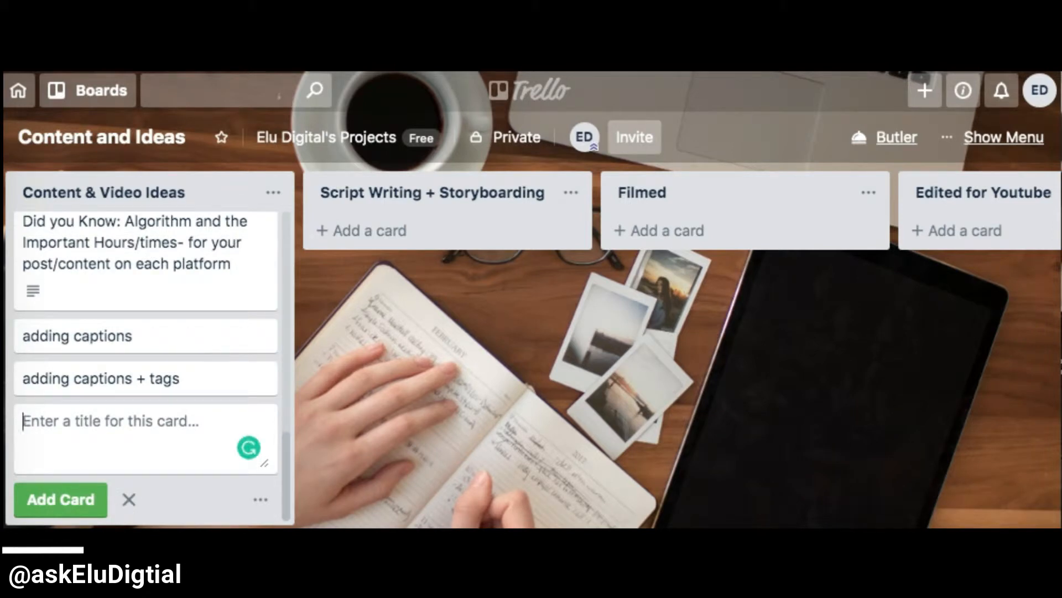
{"action": "type", "text": "edit tag"}
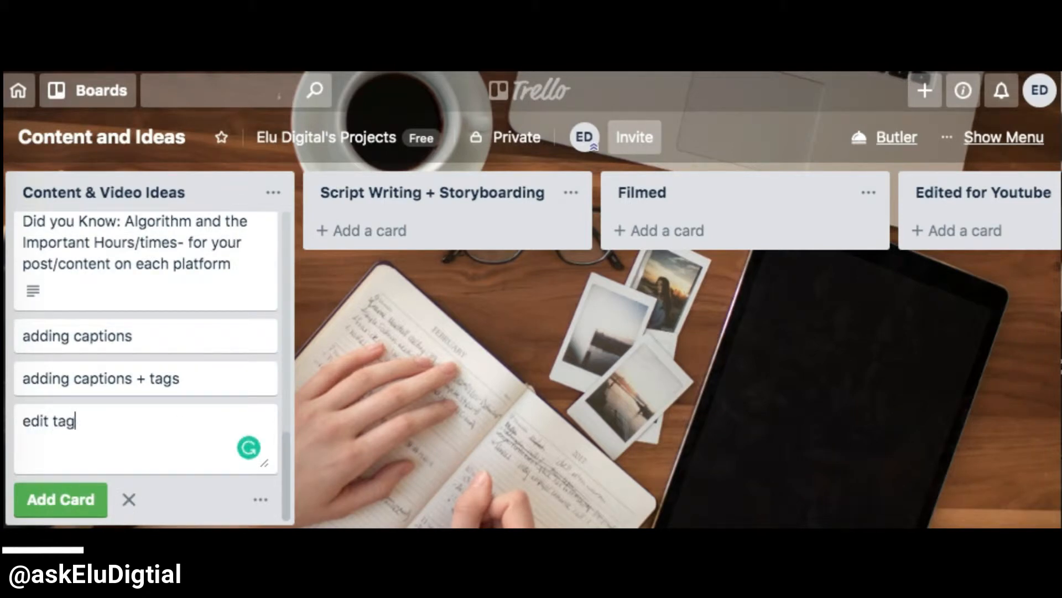
{"action": "type", "text": "s"}
{"action": "left_click", "coordinate": [75, 508]}
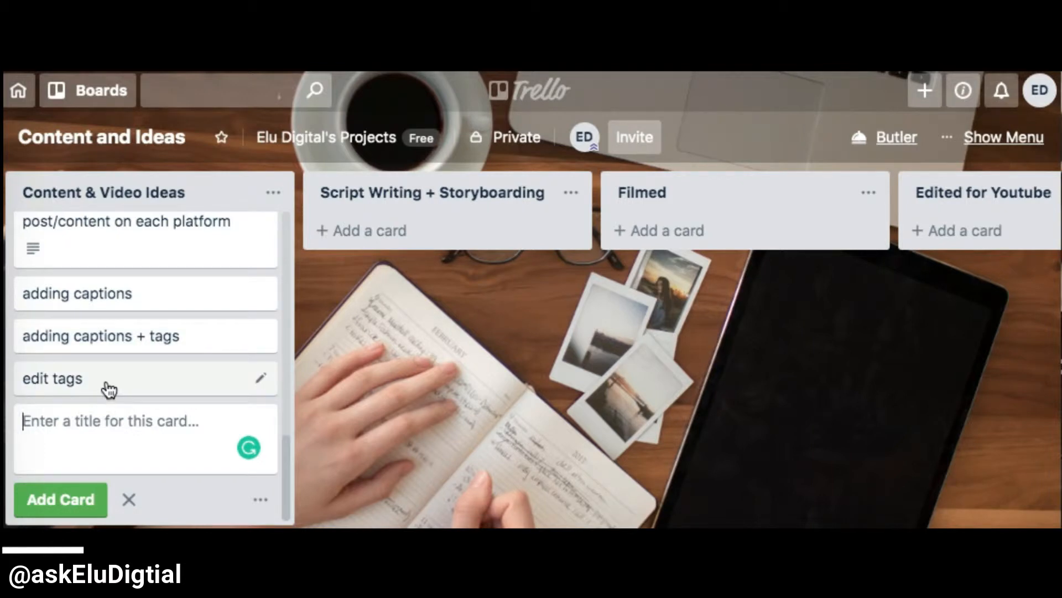
{"action": "left_click_drag", "start_coordinate": [107, 388], "coordinate": [101, 346]}
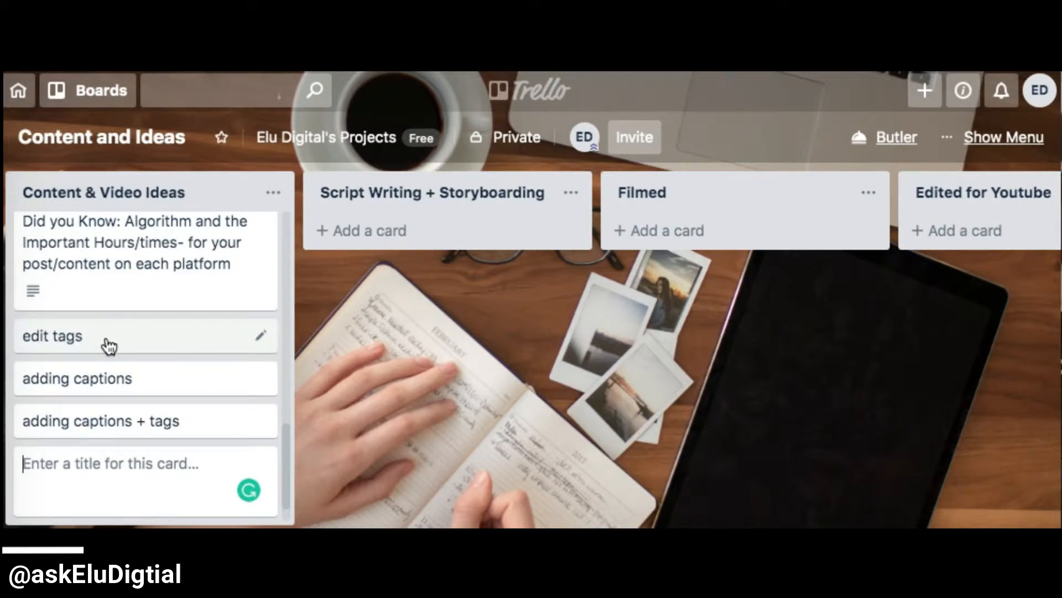
- Copy the "edit tags" card within its list under the title "edit tags + hashtags" and place the copy below the original
{"action": "left_click", "coordinate": [261, 335]}
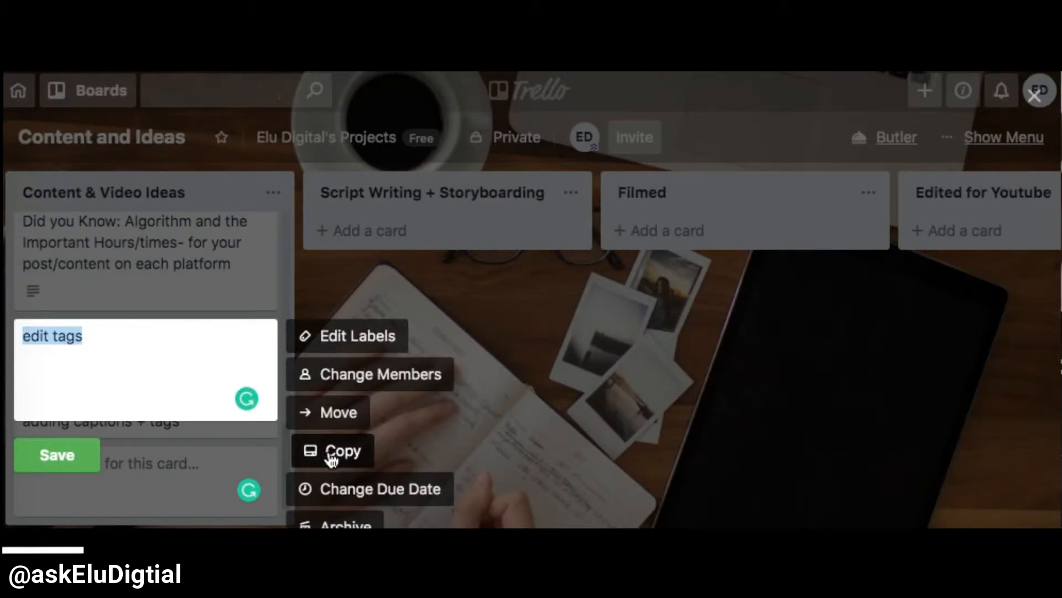
{"action": "left_click", "coordinate": [332, 451]}
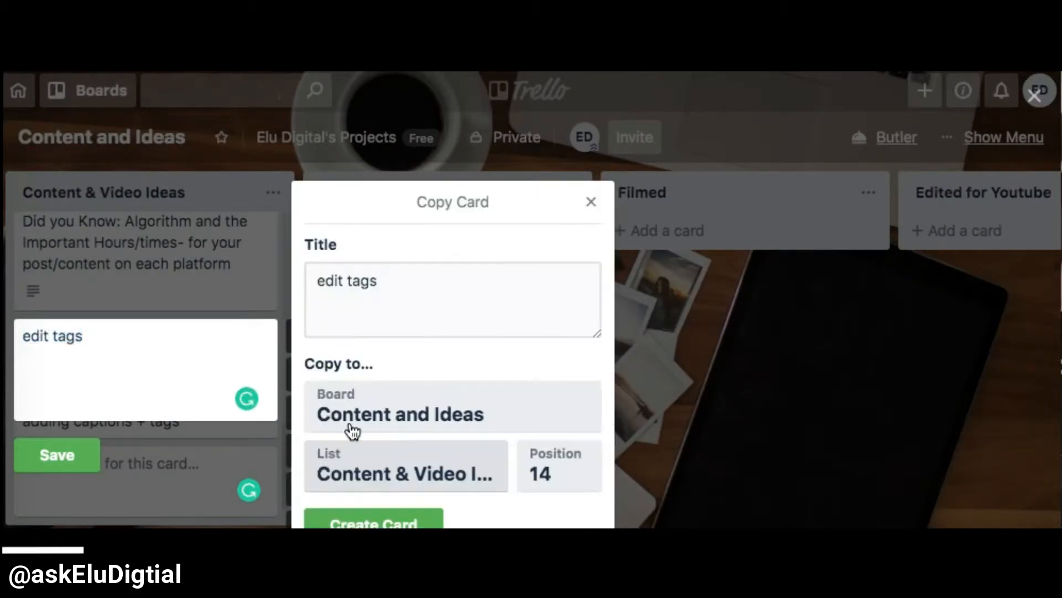
{"action": "left_click", "coordinate": [390, 283]}
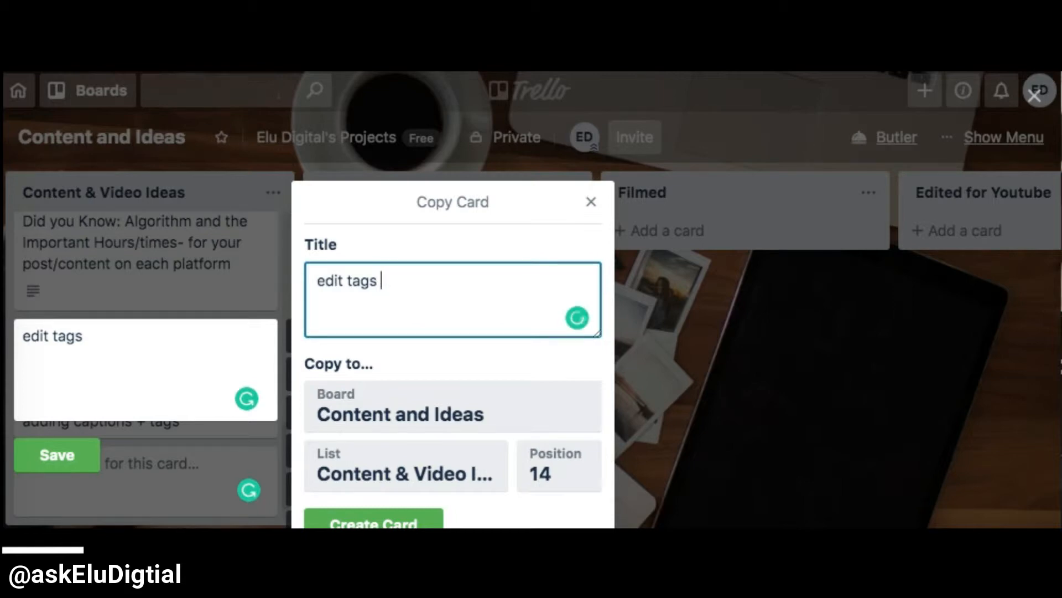
{"action": "type", "text": "+ hasht"}
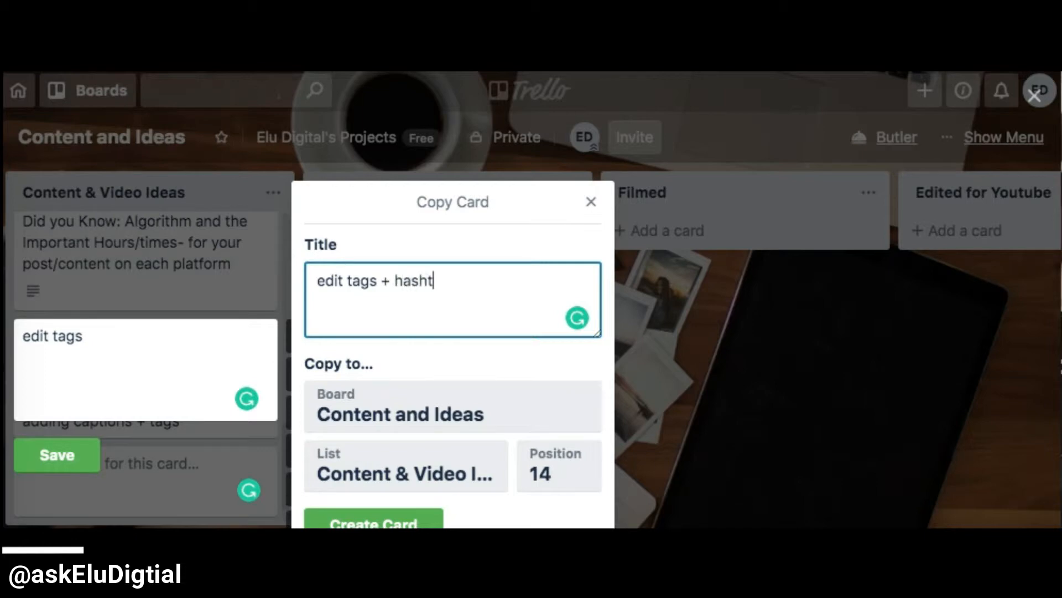
{"action": "type", "text": "ags"}
{"action": "left_click", "coordinate": [376, 523]}
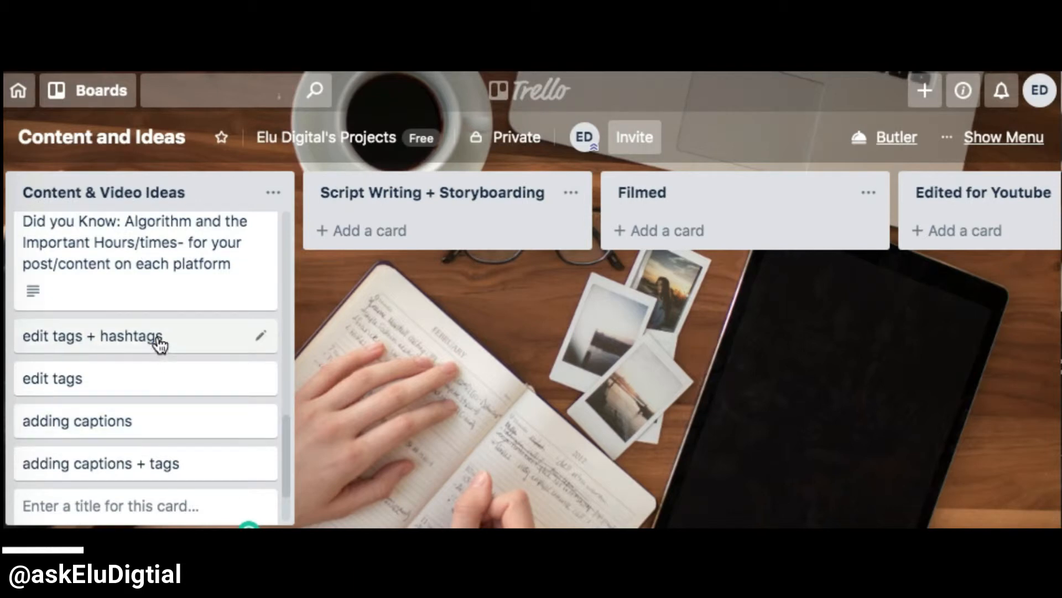
{"action": "left_click_drag", "start_coordinate": [159, 344], "coordinate": [149, 391]}
- Move the "How to plan & organize content with Trello" card through every workflow list in order, from Script Writing + Storyboarding to Archive/Backup
{"action": "scroll", "coordinate": [126, 260], "scroll_direction": "up", "scroll_amount": 10}
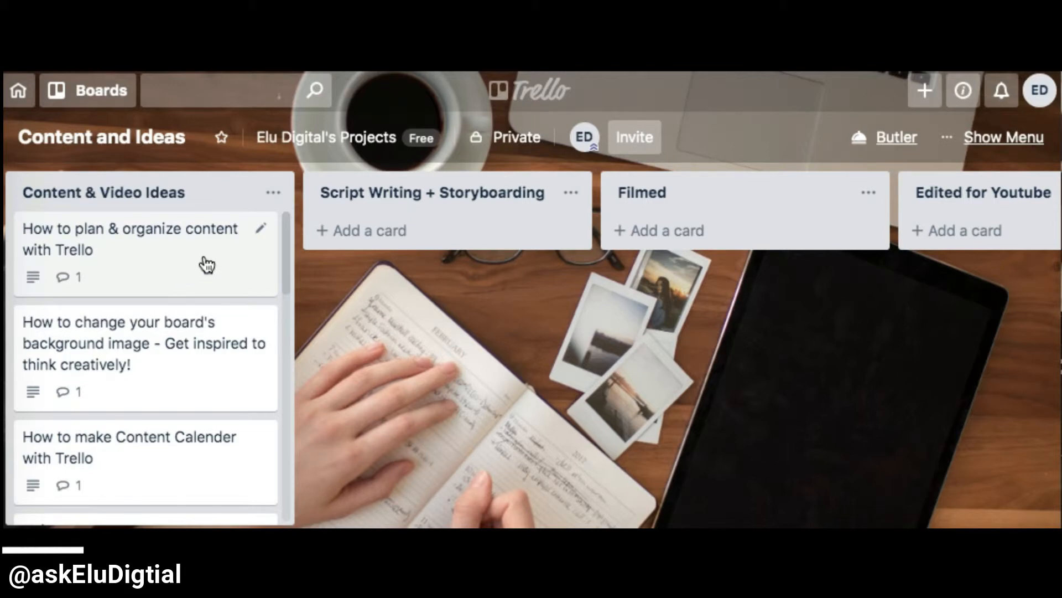
{"action": "left_click_drag", "start_coordinate": [207, 266], "coordinate": [474, 253]}
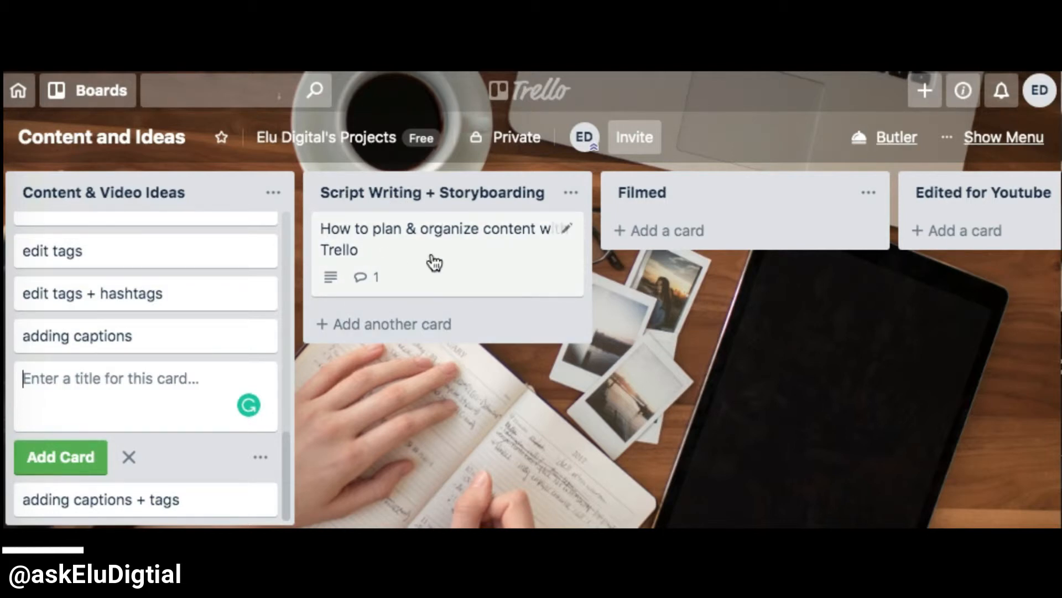
{"action": "left_click_drag", "start_coordinate": [442, 264], "coordinate": [661, 233]}
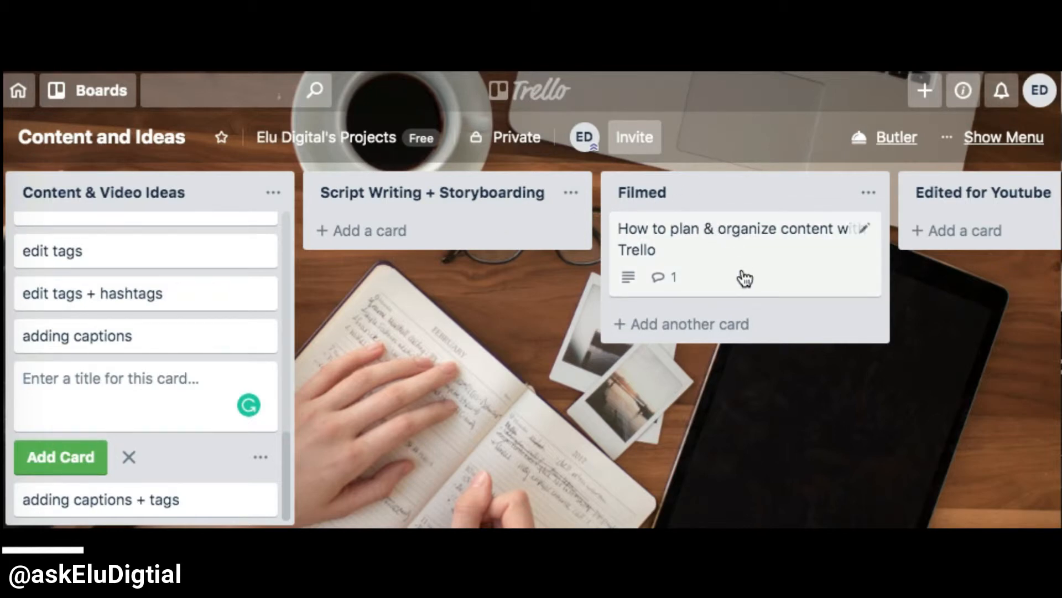
{"action": "left_click_drag", "start_coordinate": [744, 278], "coordinate": [794, 268]}
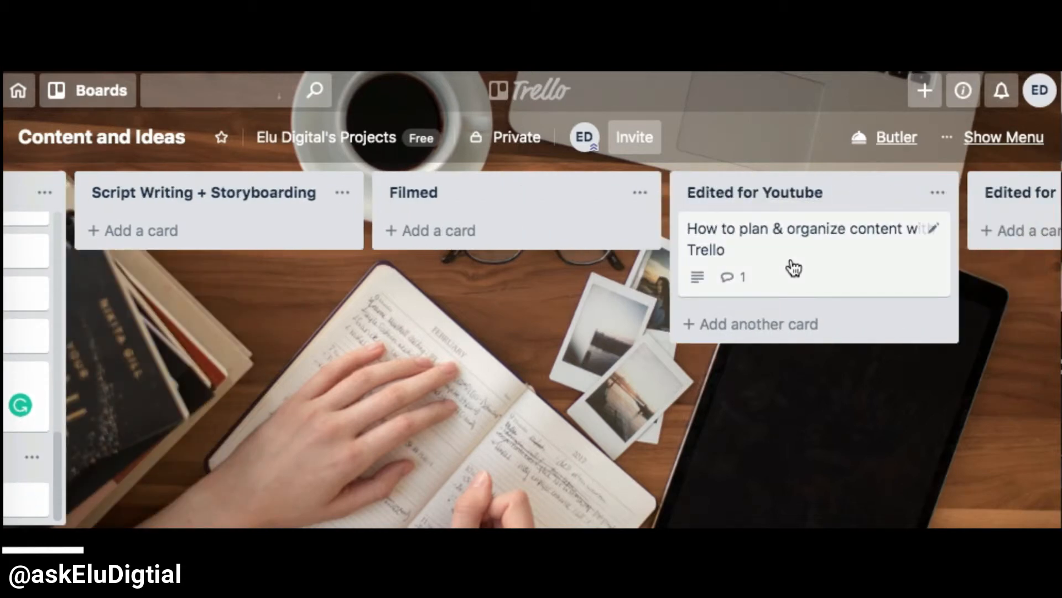
{"action": "mouse_move", "coordinate": [808, 260]}
{"action": "left_mouse_down"}
{"action": "mouse_move", "coordinate": [858, 239]}
{"action": "mouse_move", "coordinate": [927, 240]}
{"action": "mouse_move", "coordinate": [923, 260]}
{"action": "mouse_move", "coordinate": [795, 248]}
{"action": "left_mouse_up"}
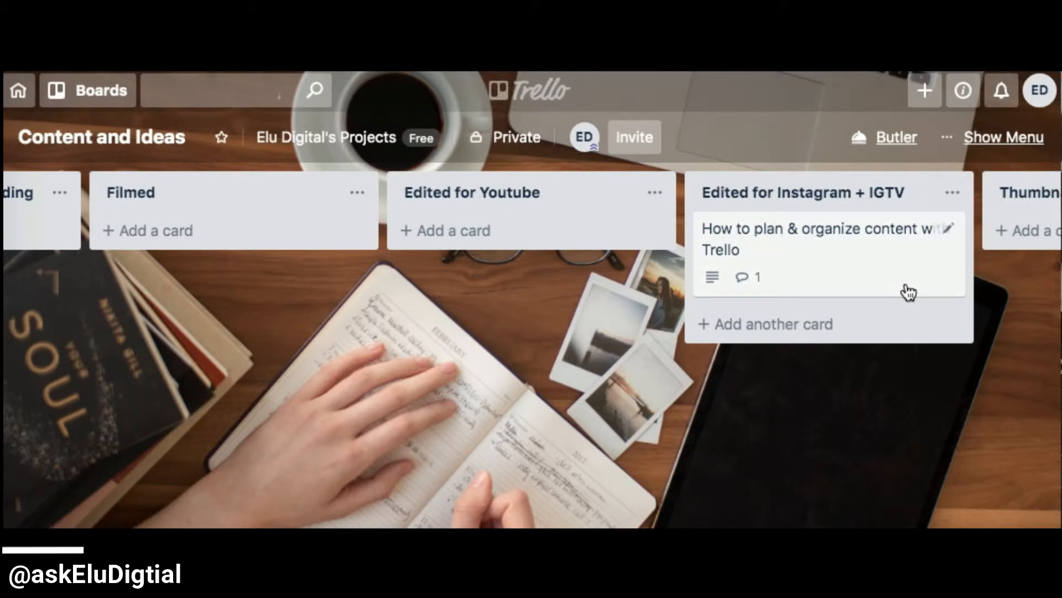
{"action": "mouse_move", "coordinate": [860, 288]}
{"action": "left_mouse_down"}
{"action": "mouse_move", "coordinate": [981, 247]}
{"action": "mouse_move", "coordinate": [980, 272]}
{"action": "mouse_move", "coordinate": [840, 275]}
{"action": "mouse_move", "coordinate": [844, 283]}
{"action": "left_mouse_up"}
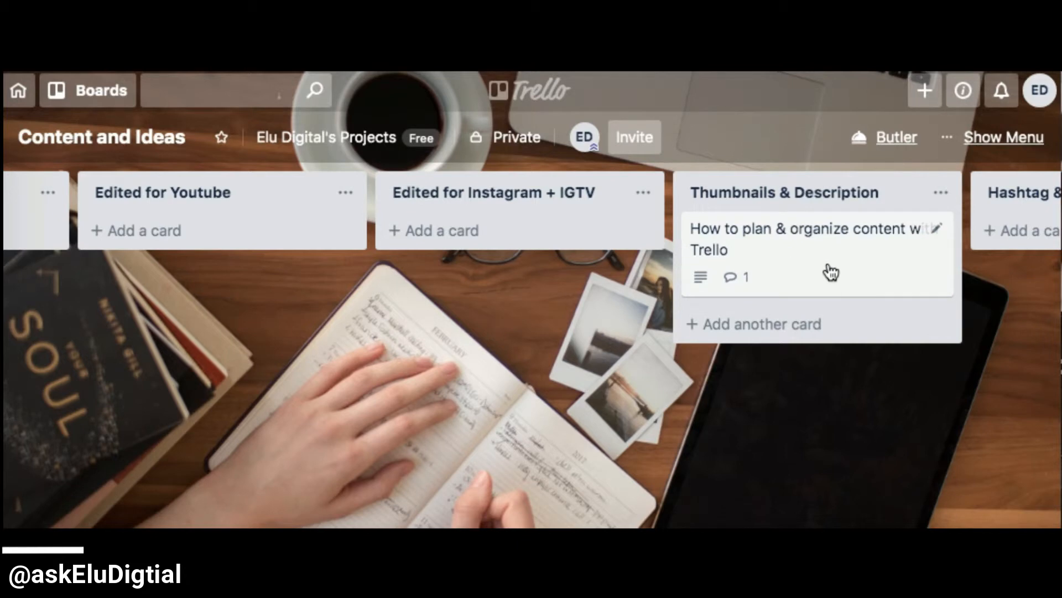
{"action": "mouse_move", "coordinate": [831, 272]}
{"action": "left_mouse_down"}
{"action": "mouse_move", "coordinate": [960, 235]}
{"action": "mouse_move", "coordinate": [937, 251]}
{"action": "mouse_move", "coordinate": [841, 254]}
{"action": "left_mouse_up"}
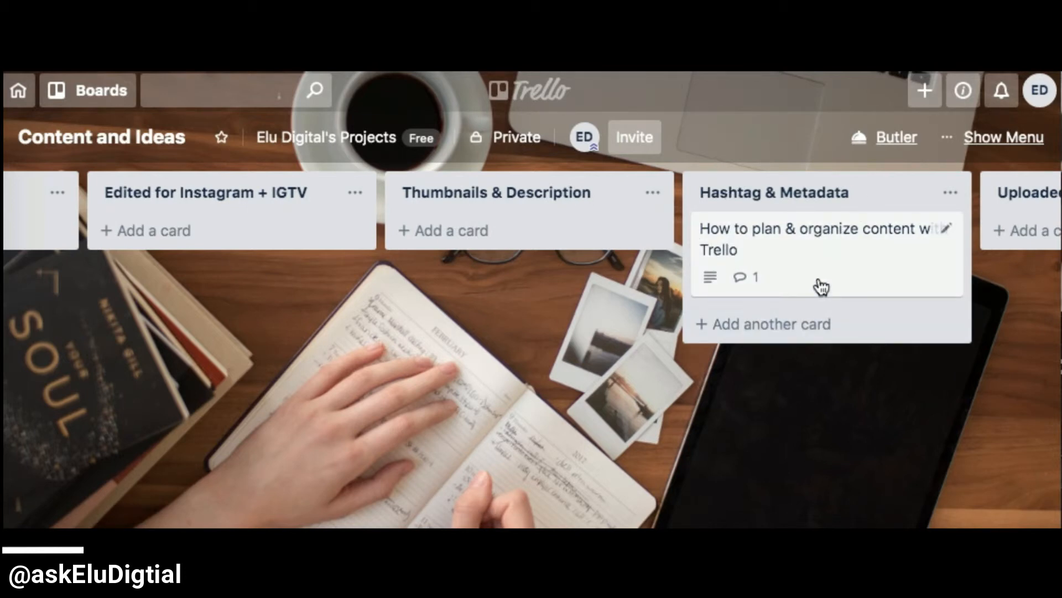
{"action": "left_click_drag", "start_coordinate": [813, 279], "coordinate": [794, 237]}
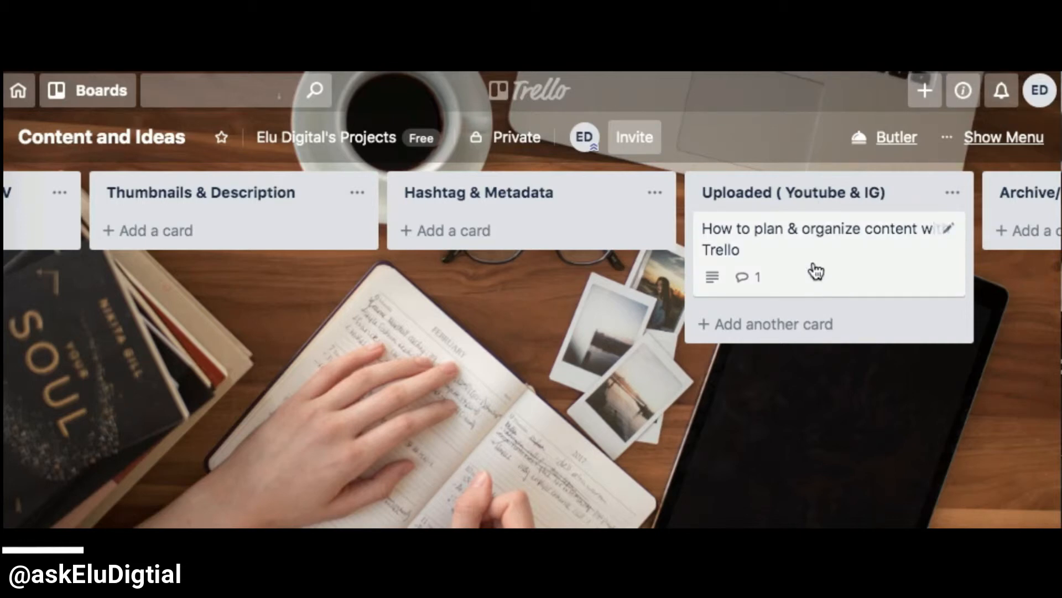
{"action": "left_click_drag", "start_coordinate": [816, 271], "coordinate": [776, 263]}
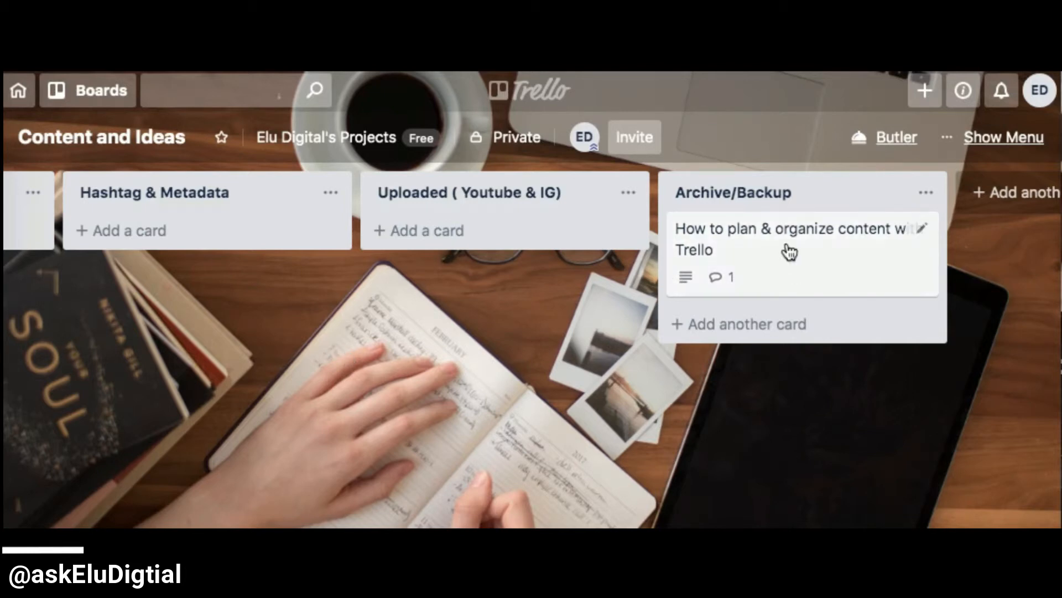
- Return to the Content & Video Ideas list and discard its empty new-card entry
{"action": "scroll", "coordinate": [156, 503], "scroll_direction": "left", "scroll_amount": 15}
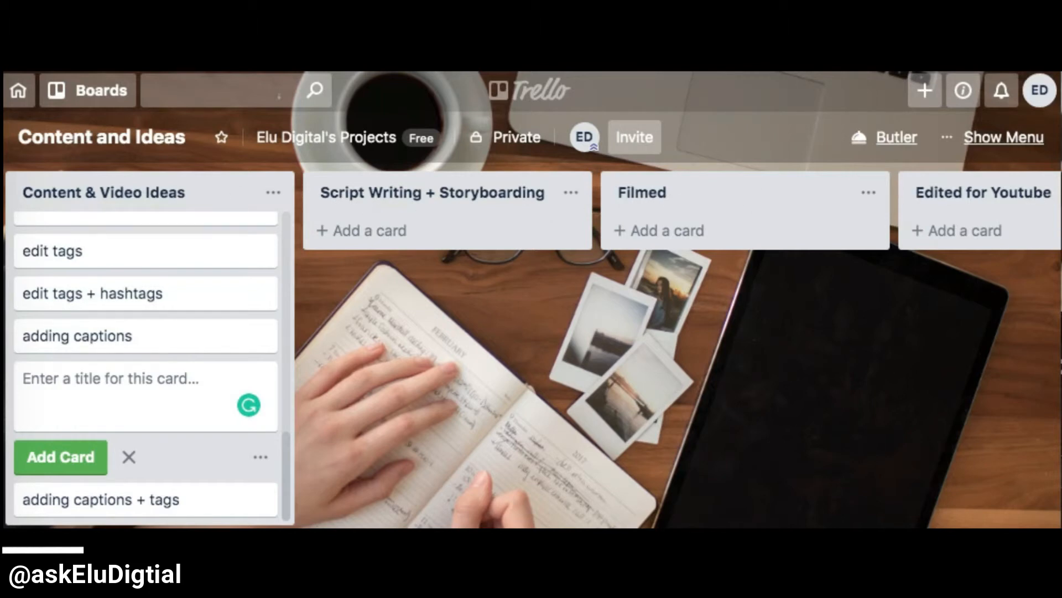
{"action": "scroll", "coordinate": [704, 212], "scroll_direction": "right", "scroll_amount": 10}
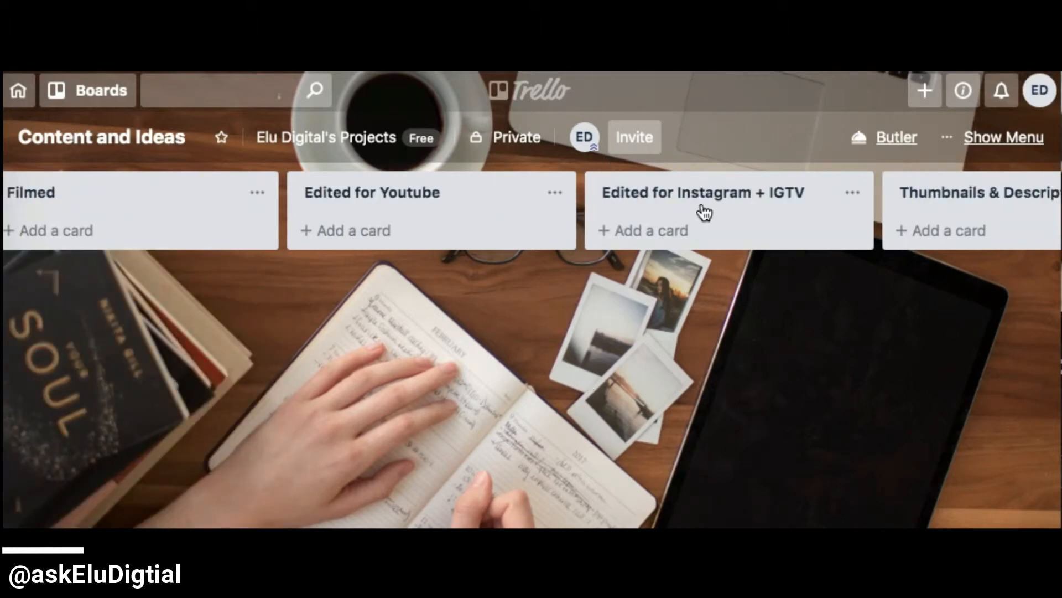
{"action": "scroll", "coordinate": [645, 463], "scroll_direction": "right", "scroll_amount": 10}
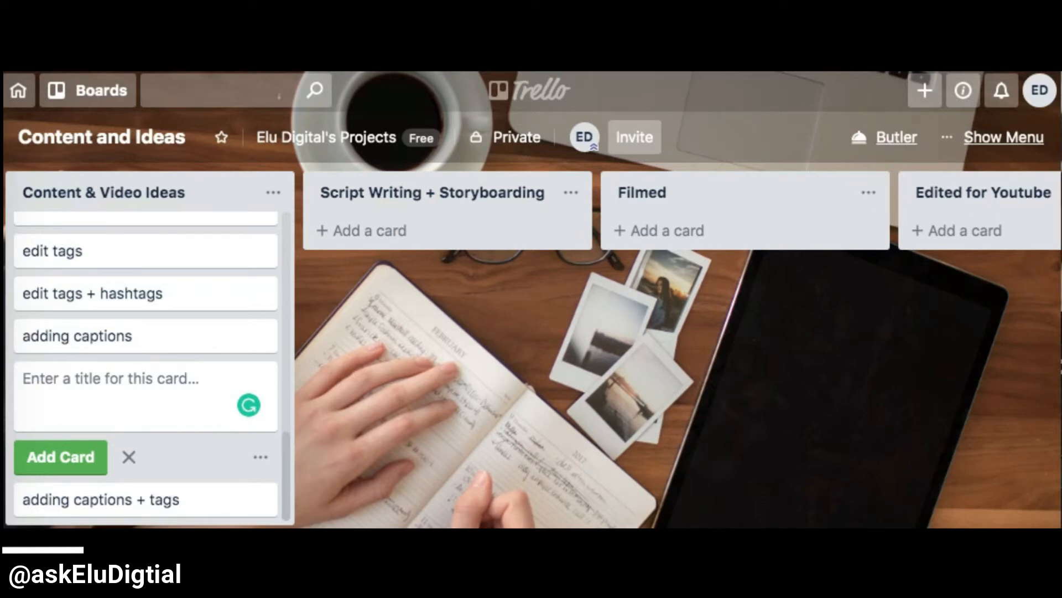
{"action": "key", "text": "Escape"}
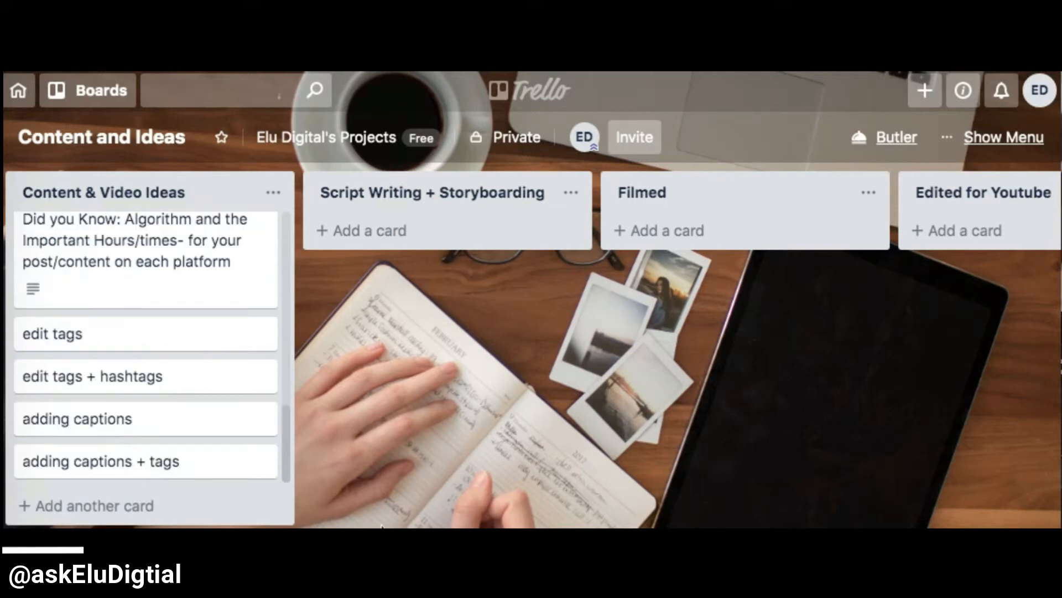
- Move the card about changing the board's background image from Content & Video Ideas to Script Writing + Storyboarding and on to Filmed
{"action": "scroll", "coordinate": [843, 219], "scroll_direction": "right", "scroll_amount": 12}
{"action": "left_click_drag", "start_coordinate": [284, 442], "coordinate": [291, 225]}
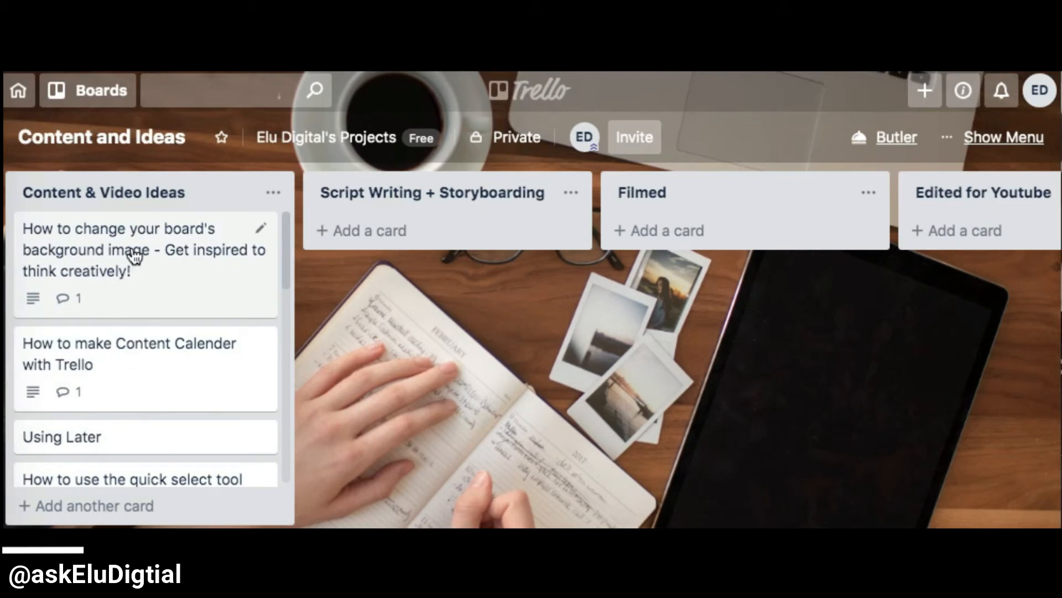
{"action": "left_click_drag", "start_coordinate": [130, 249], "coordinate": [396, 210]}
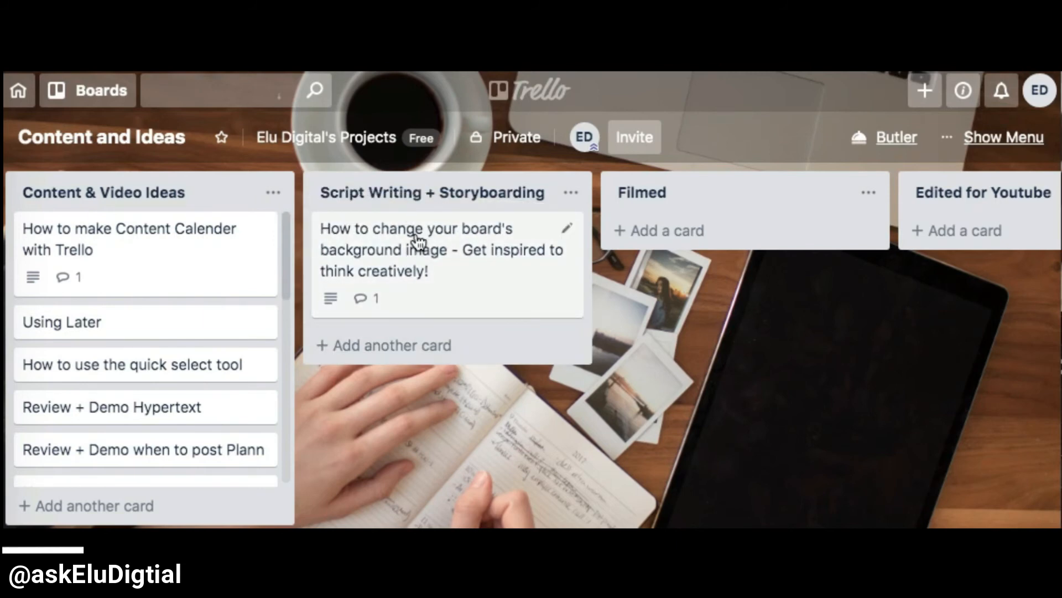
{"action": "left_click_drag", "start_coordinate": [417, 244], "coordinate": [692, 228]}
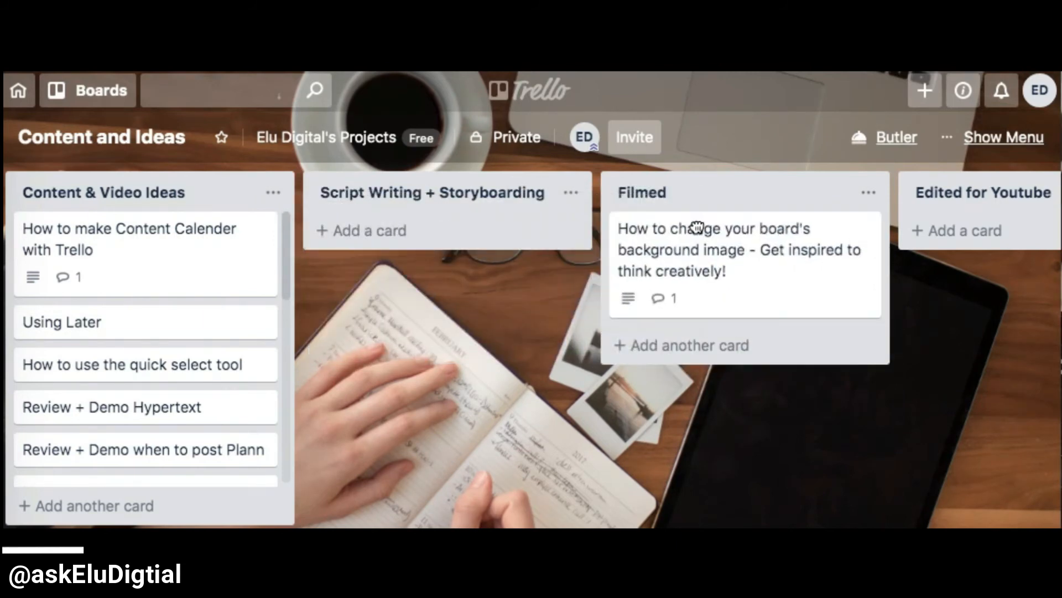